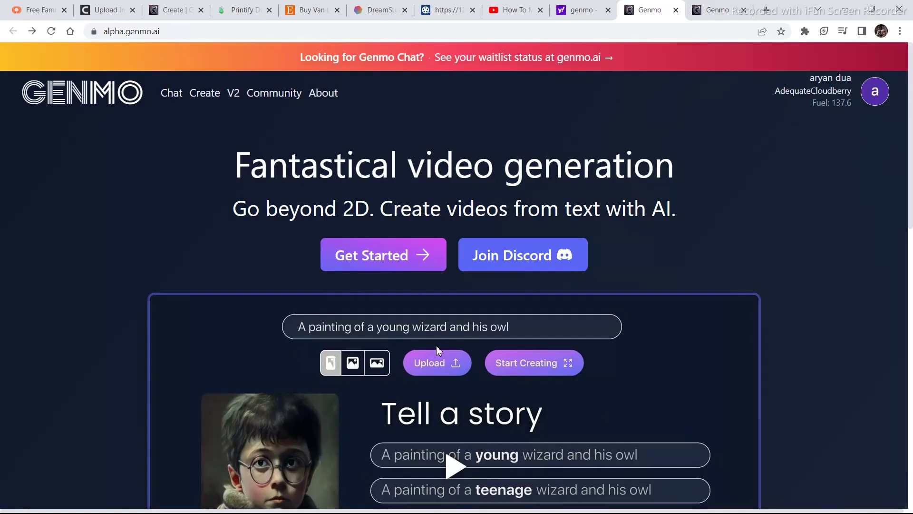
# - Start a new video and upload the mixpnk-style house-and-vintage-car image from Downloads as its first frame
pyautogui.click(379, 257)
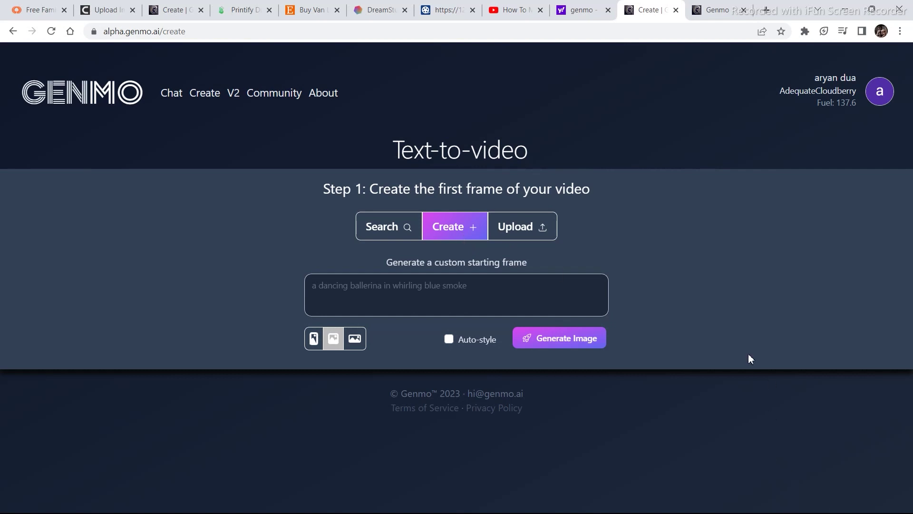
pyautogui.click(519, 230)
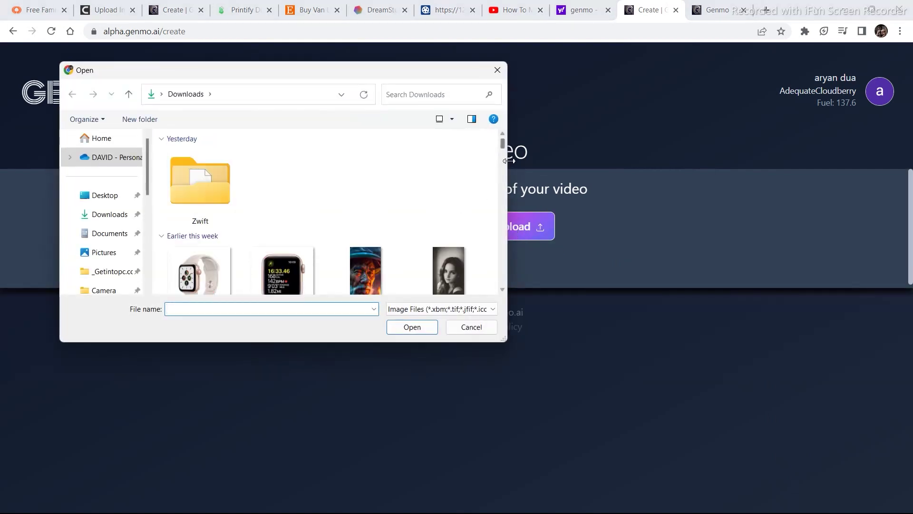
pyautogui.moveTo(504, 150); pyautogui.dragTo(504, 172)
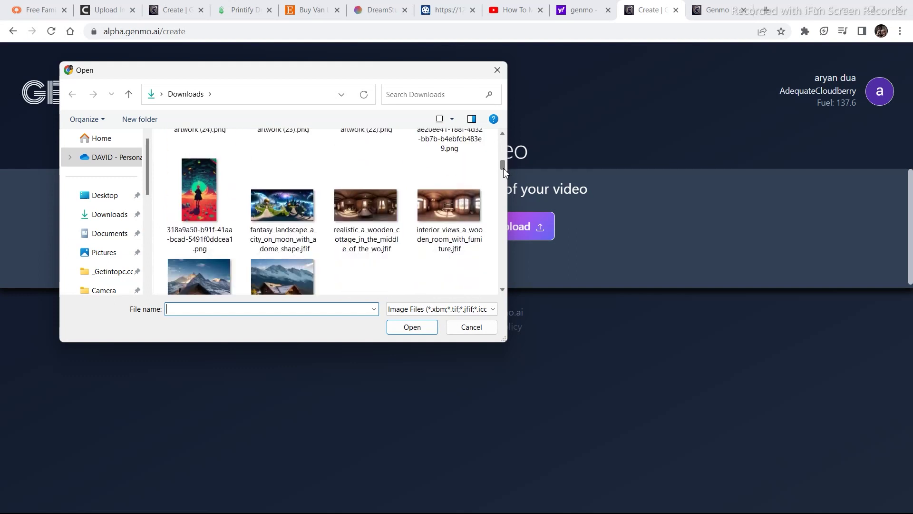
pyautogui.moveTo(504, 172); pyautogui.dragTo(504, 175)
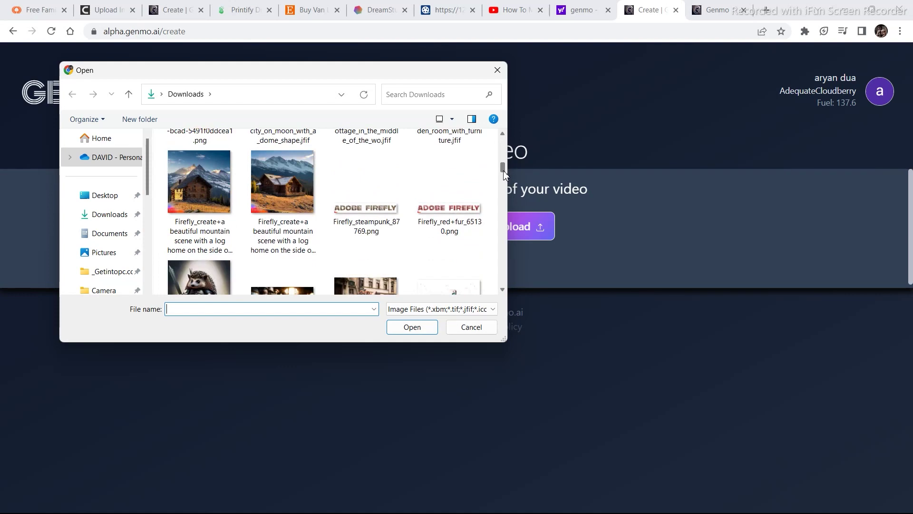
pyautogui.moveTo(505, 175); pyautogui.dragTo(505, 196)
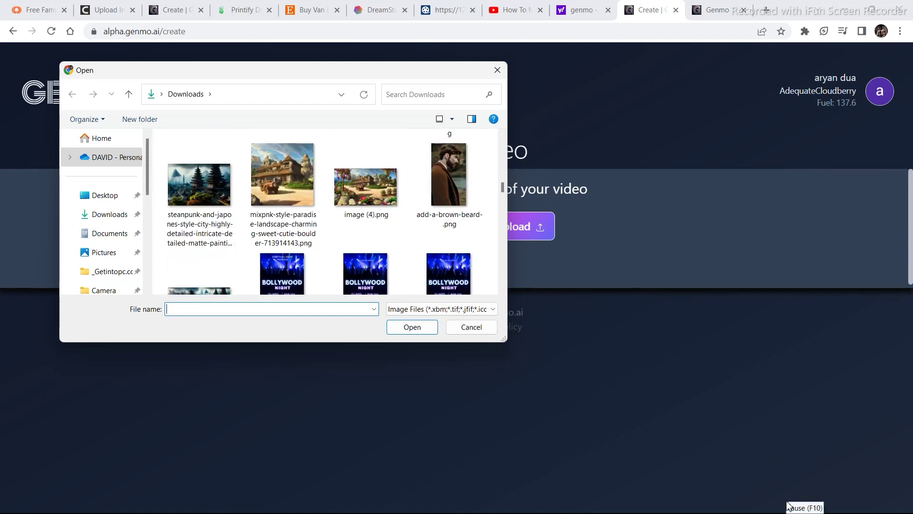
pyautogui.doubleClick(279, 192)
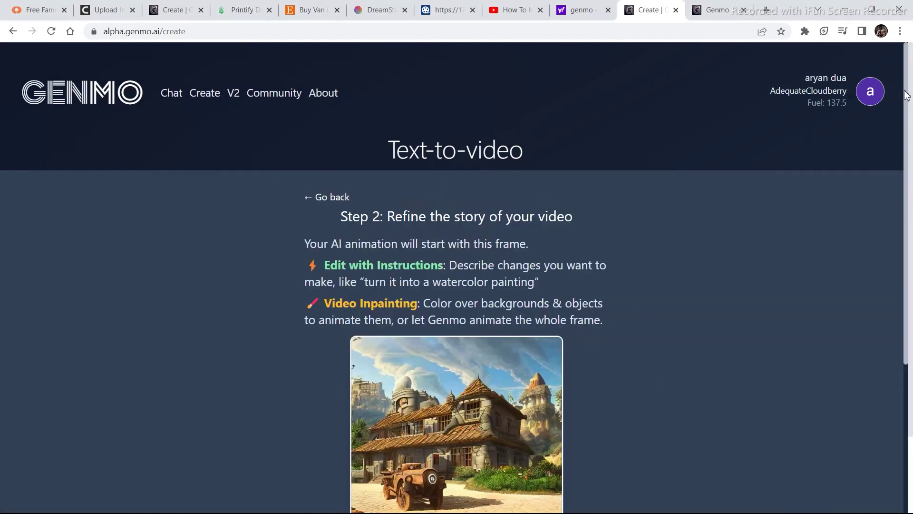
# - Add an empty Edit 2 slot below Edit 1's 'paint the car a different color'
pyautogui.moveTo(908, 104); pyautogui.dragTo(908, 191)
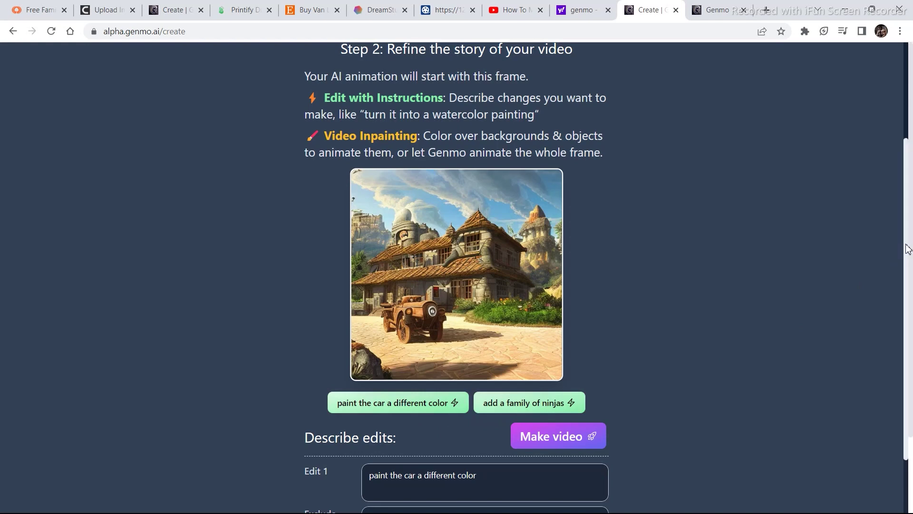
pyautogui.moveTo(906, 247); pyautogui.dragTo(904, 293)
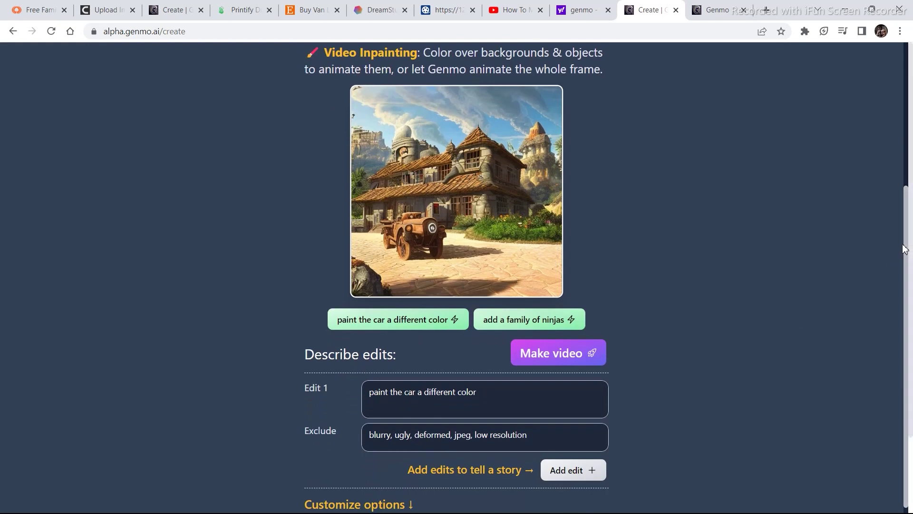
pyautogui.moveTo(905, 247); pyautogui.dragTo(904, 274)
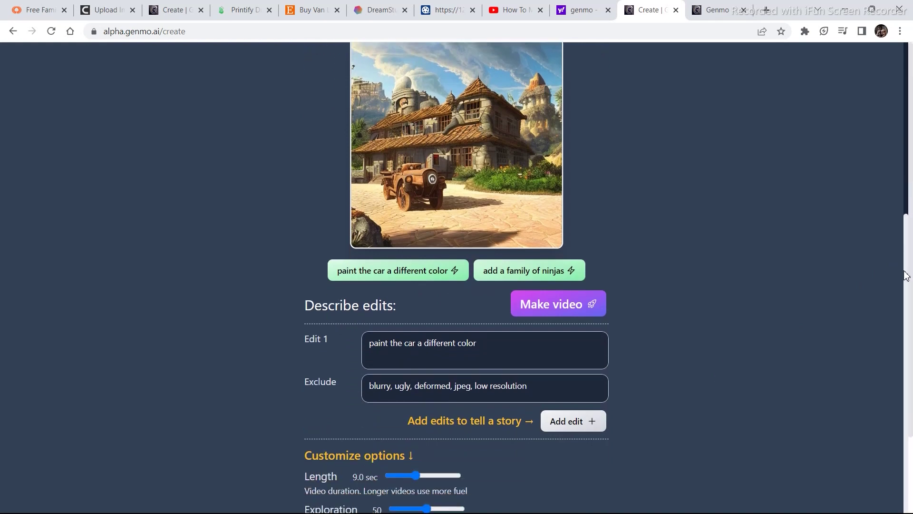
pyautogui.click(572, 425)
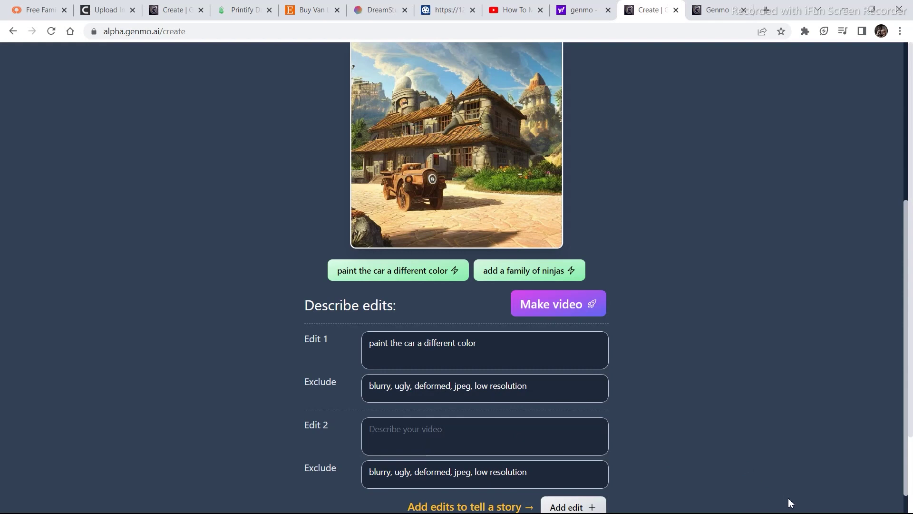
# - Fill Edit 2 with 'make the car and buildings futuristic', enable Customize options, and make the video
pyautogui.write('make the car and buildings futuristic')
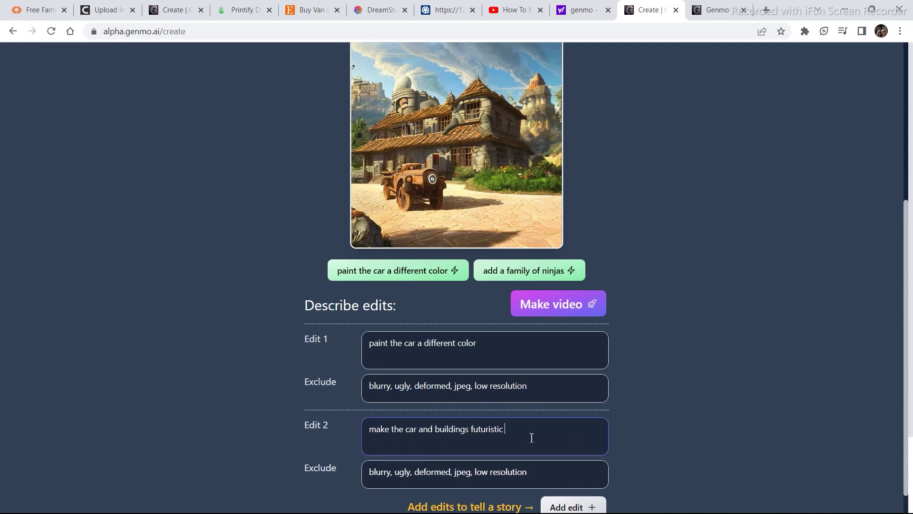
pyautogui.scroll(-4, 839, 432)
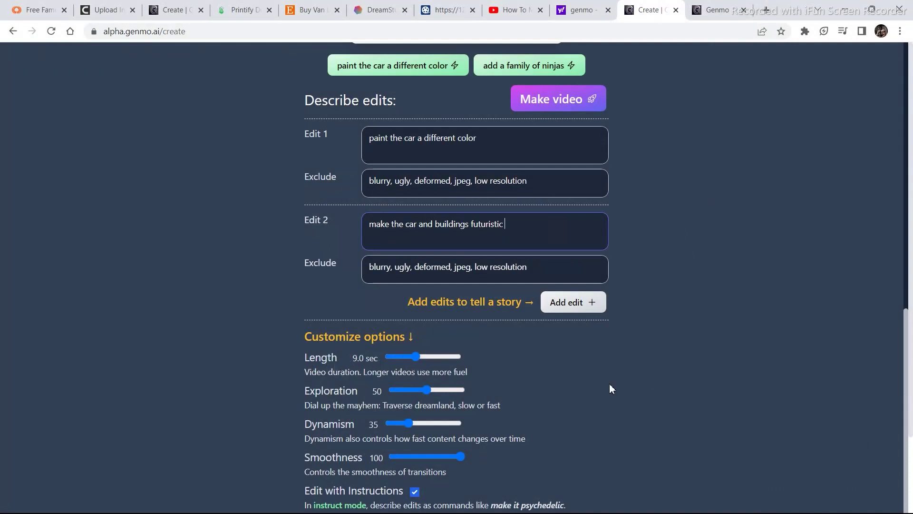
pyautogui.click(906, 382)
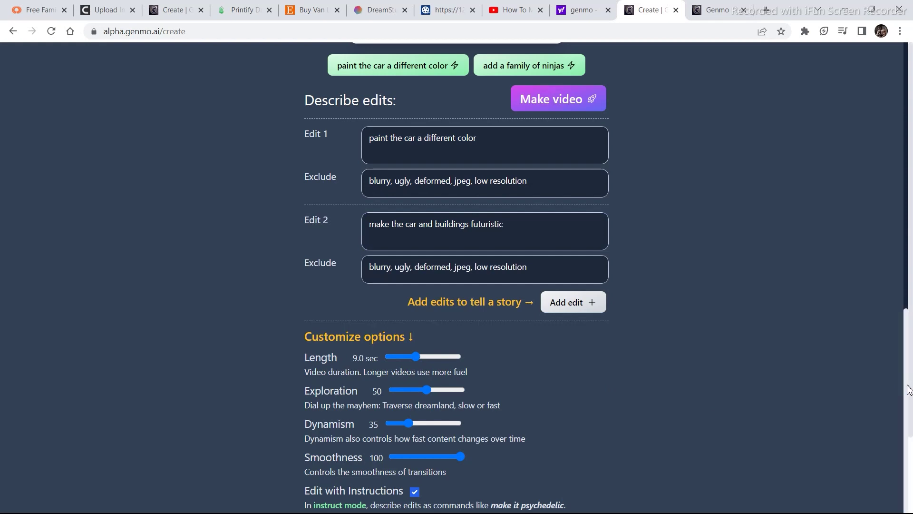
pyautogui.moveTo(905, 383); pyautogui.dragTo(909, 109)
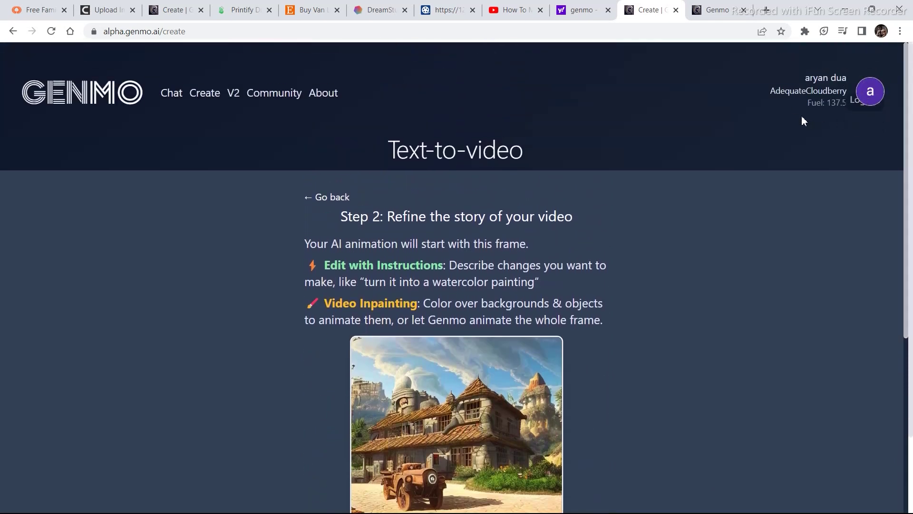
pyautogui.moveTo(853, 126)
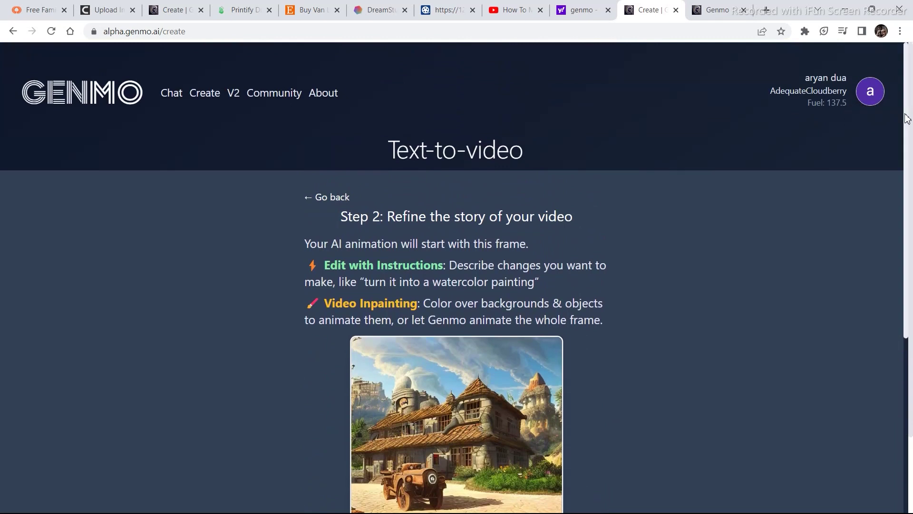
pyautogui.moveTo(907, 119); pyautogui.dragTo(850, 383)
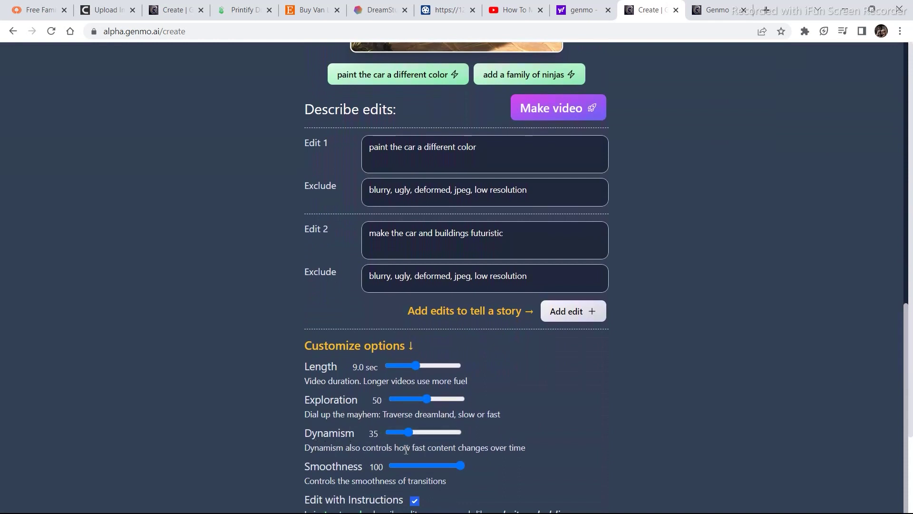
pyautogui.moveTo(905, 318); pyautogui.dragTo(905, 345)
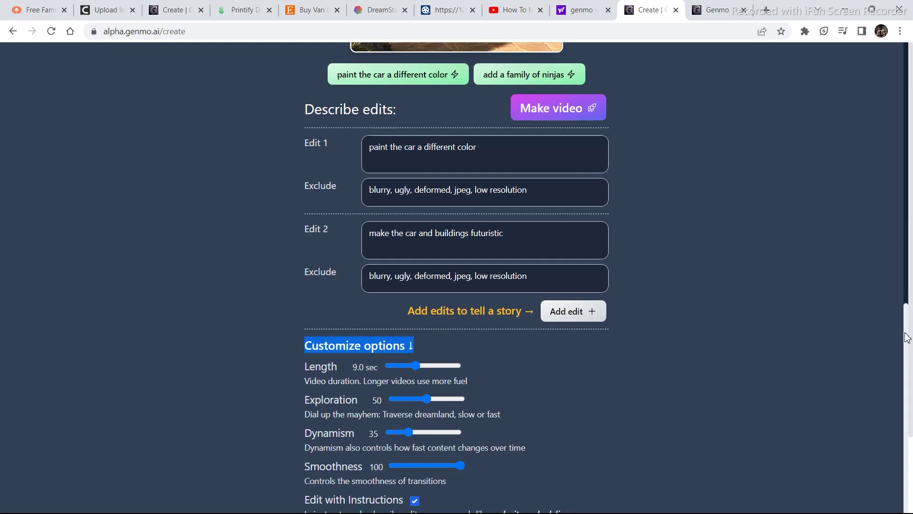
pyautogui.moveTo(905, 336); pyautogui.dragTo(906, 294)
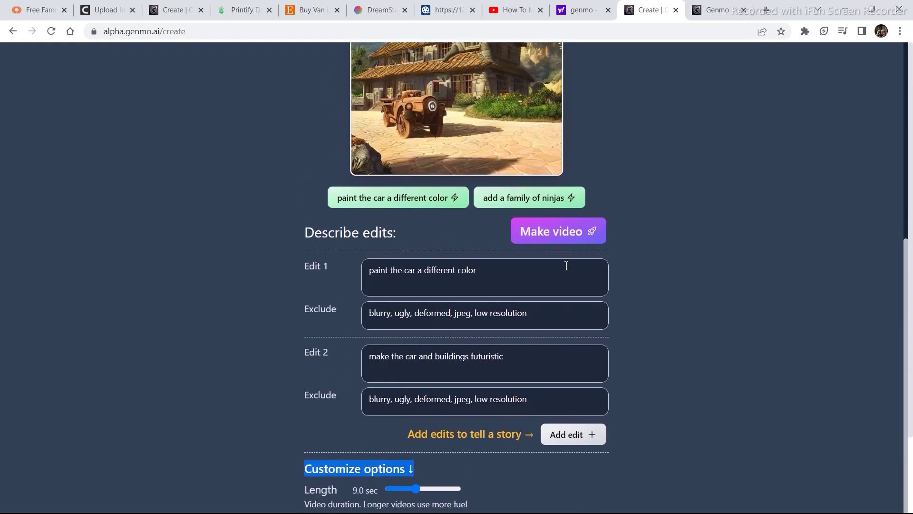
pyautogui.click(550, 238)
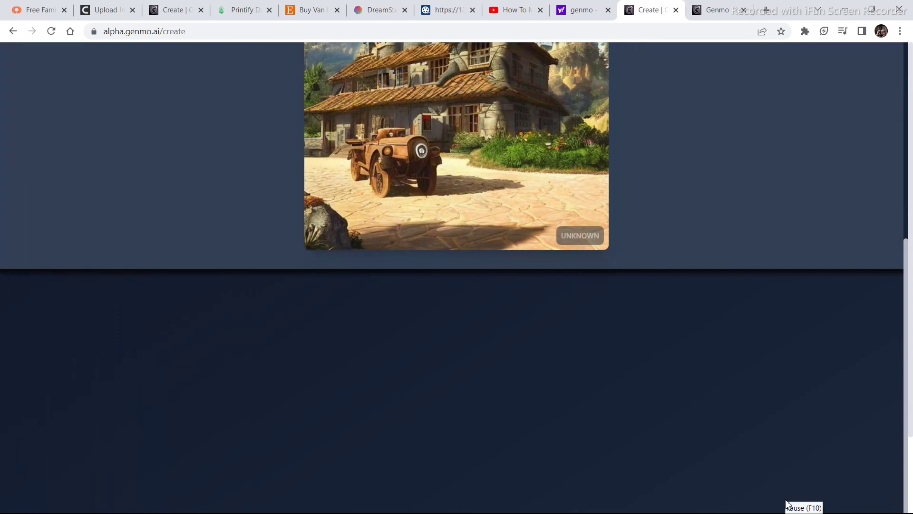
# - Scroll the creator profile gallery to the new car-and-houses video
pyautogui.moveTo(905, 336); pyautogui.dragTo(899, 249)
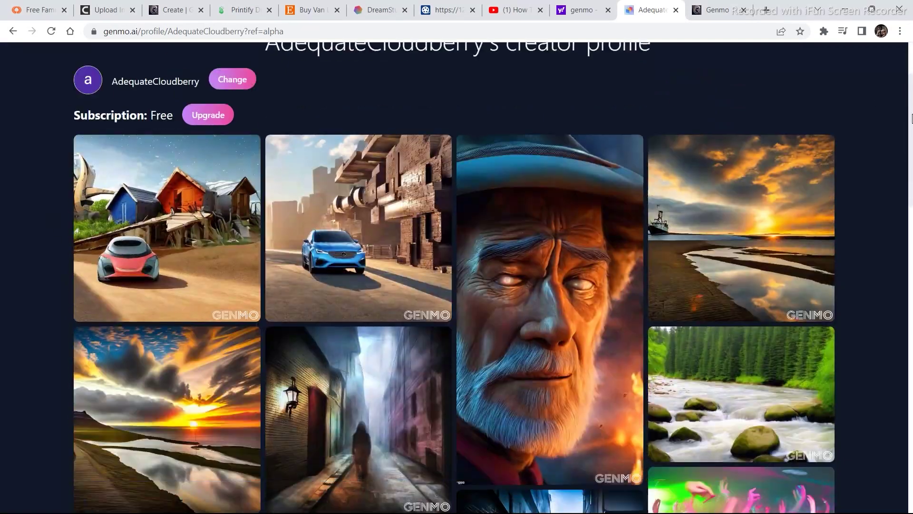
pyautogui.moveTo(911, 119)
pyautogui.mouseDown()
pyautogui.moveTo(911, 304)
pyautogui.moveTo(911, 114)
pyautogui.mouseUp()
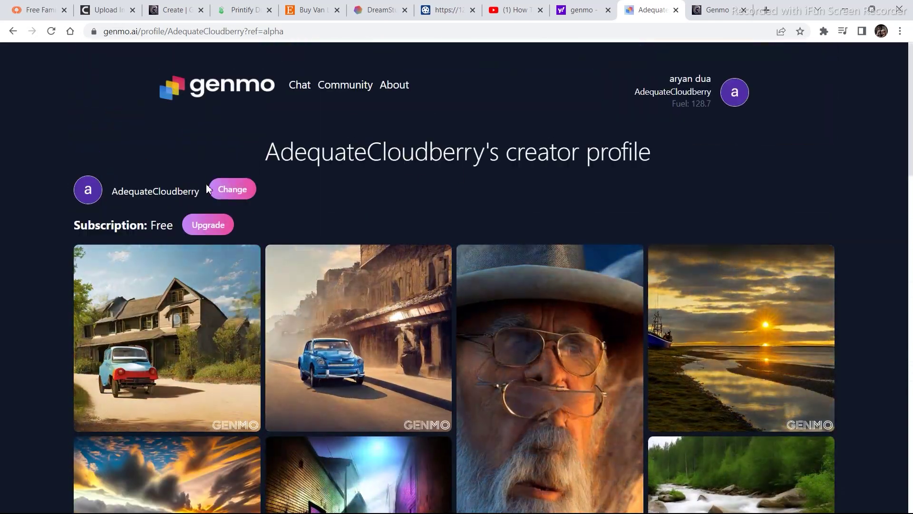
pyautogui.moveTo(164, 349)
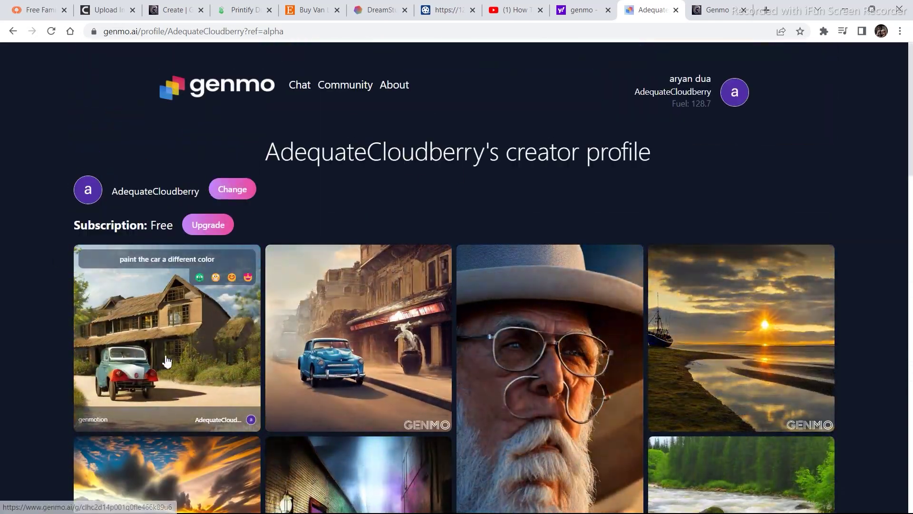
pyautogui.click(166, 359)
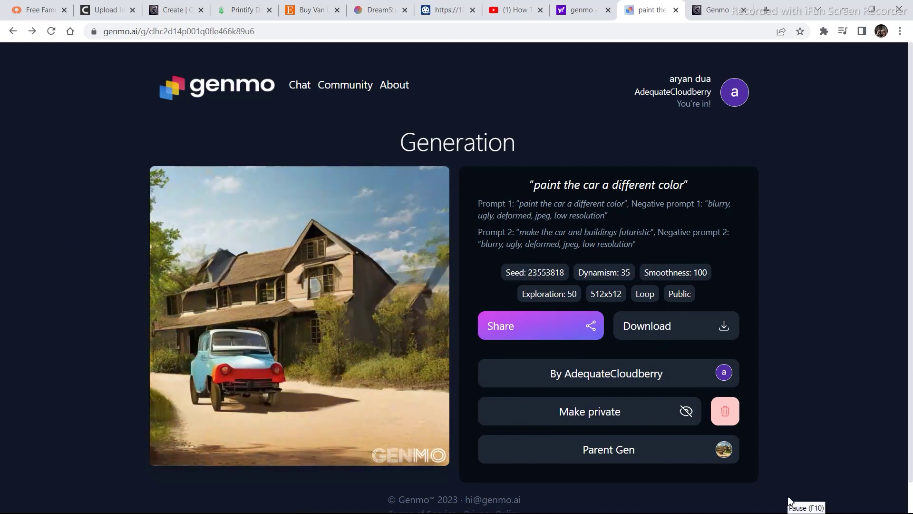
pyautogui.click(13, 31)
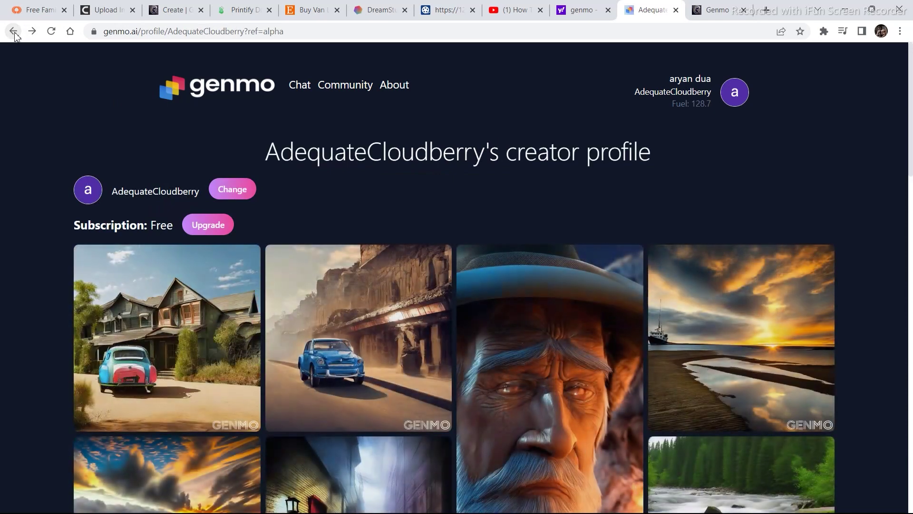
# - Return to the create page and upload artwork (5).png, the teal-car street scene, as first frame
pyautogui.click(14, 32)
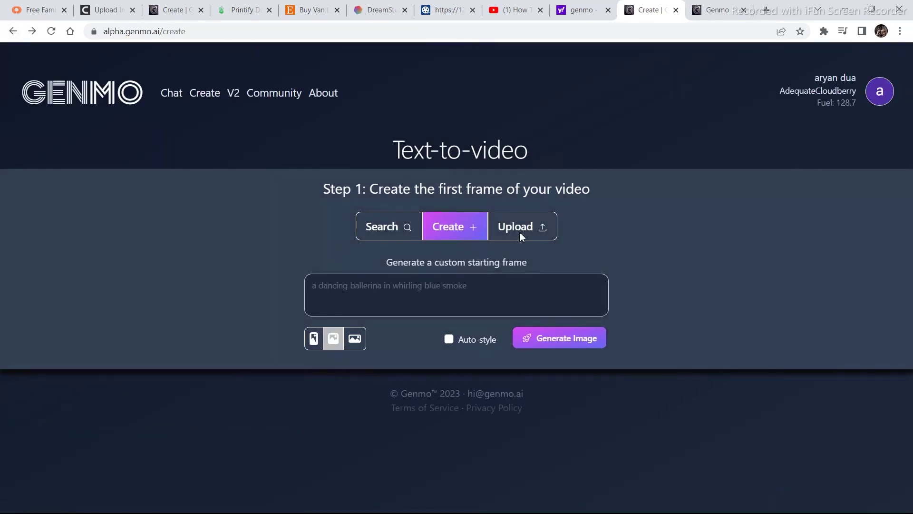
pyautogui.click(519, 232)
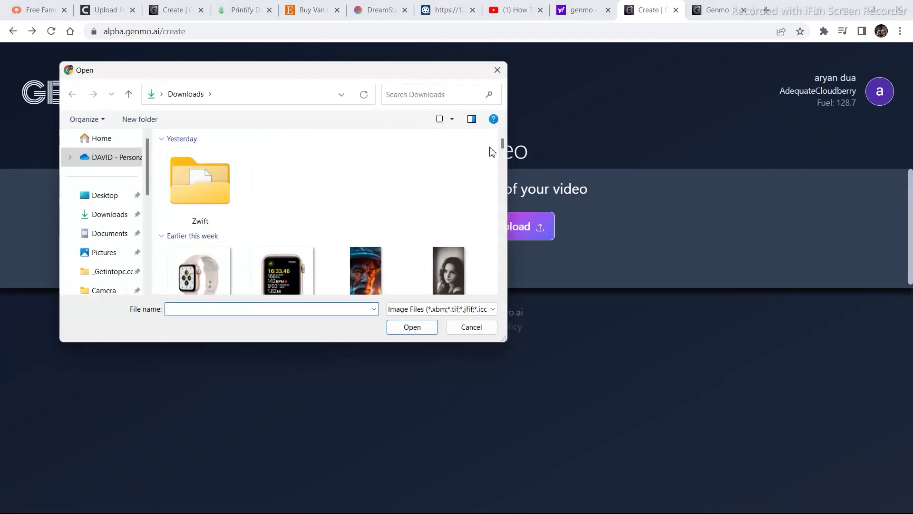
pyautogui.moveTo(503, 143); pyautogui.dragTo(492, 221)
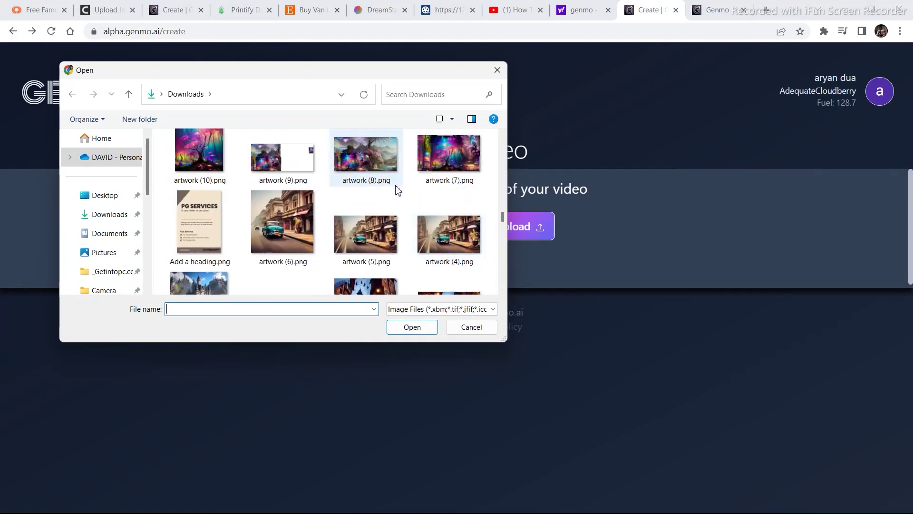
pyautogui.doubleClick(362, 241)
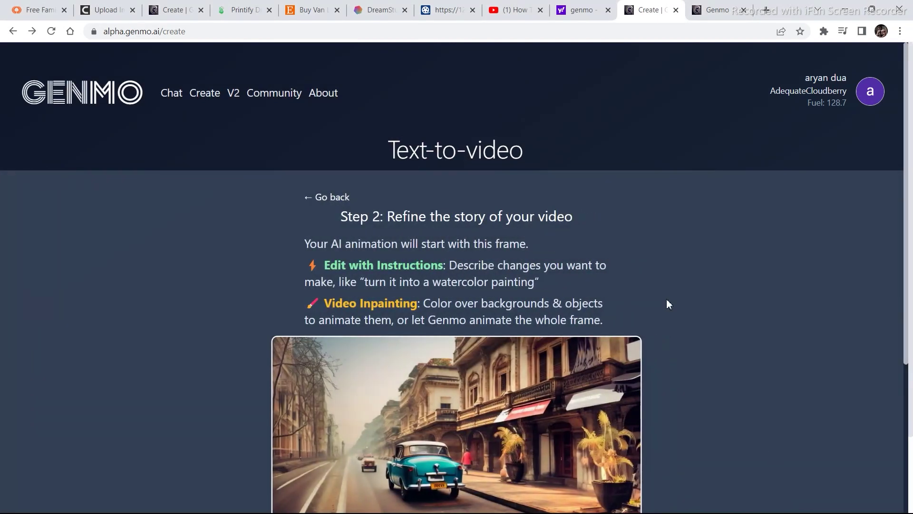
# - Clear the Edit 1 prompt and generate using the 'add a river or a canal.' suggestion
pyautogui.moveTo(901, 92); pyautogui.dragTo(899, 237)
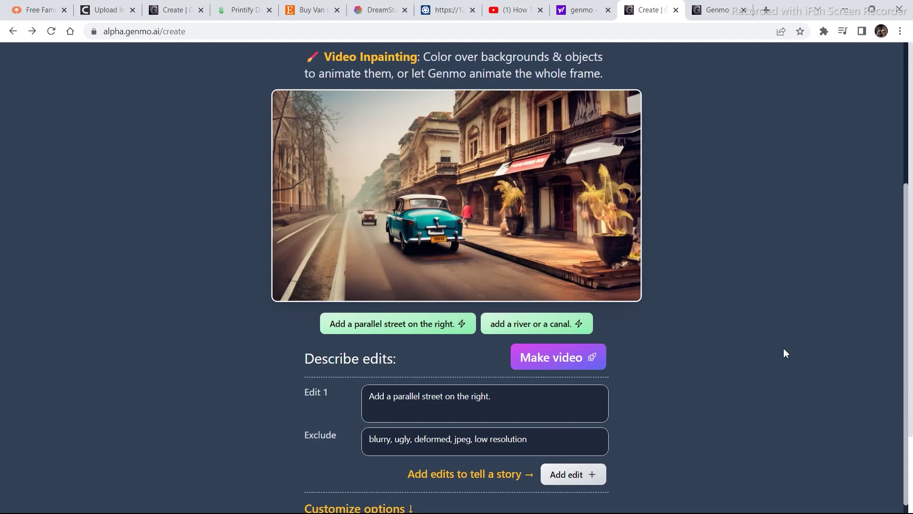
pyautogui.scroll(-1, 907, 238)
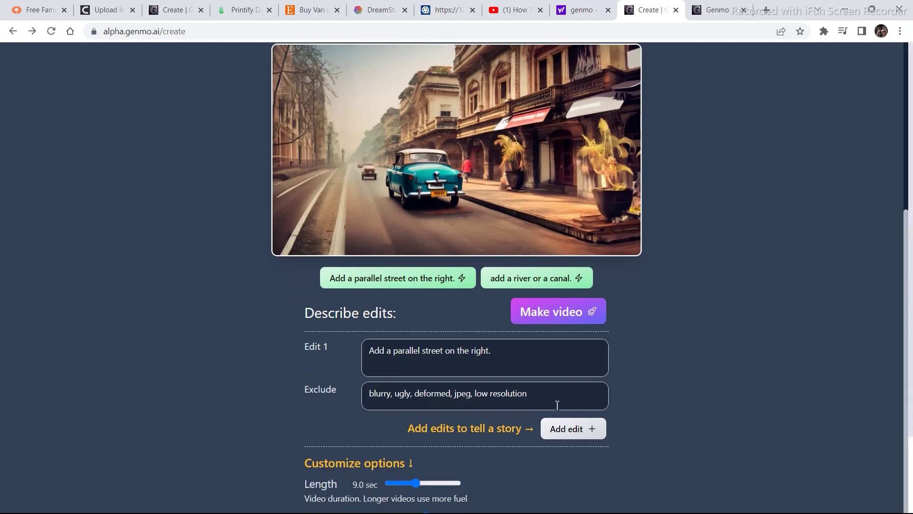
pyautogui.moveTo(504, 352); pyautogui.dragTo(379, 369)
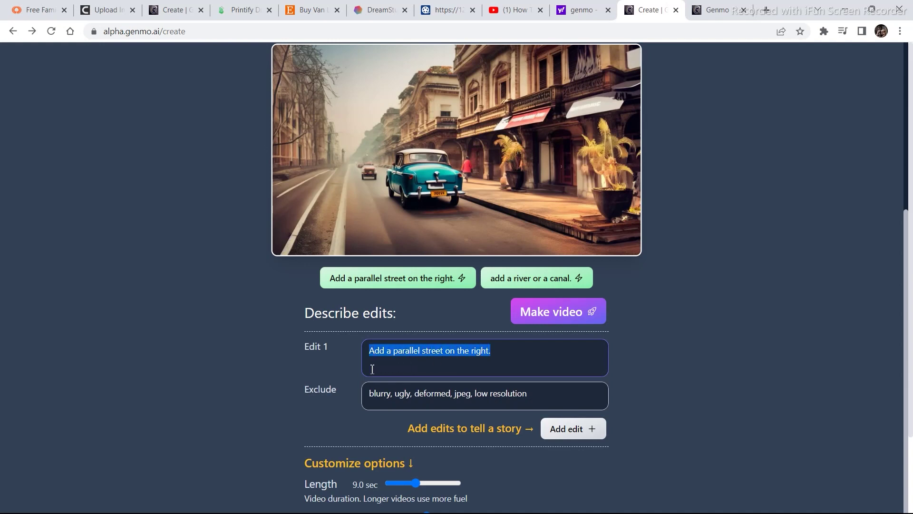
pyautogui.press('BackSpace')
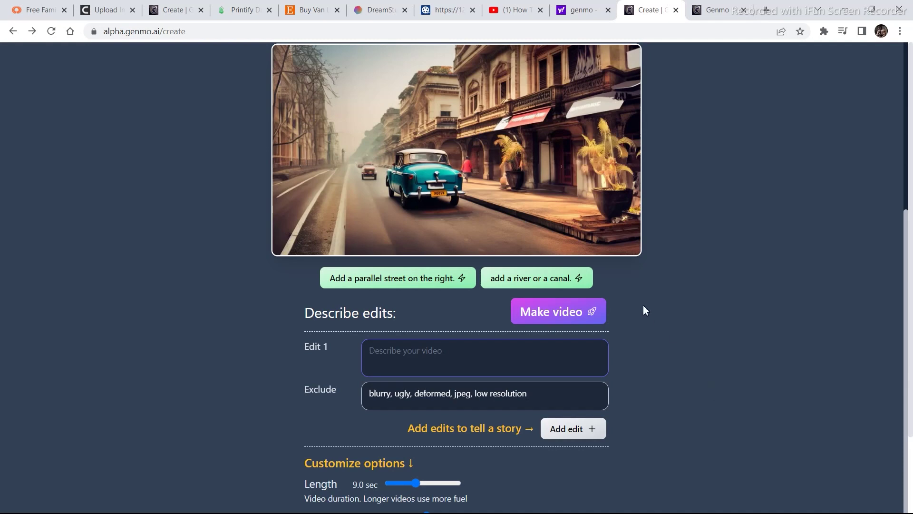
pyautogui.click(534, 281)
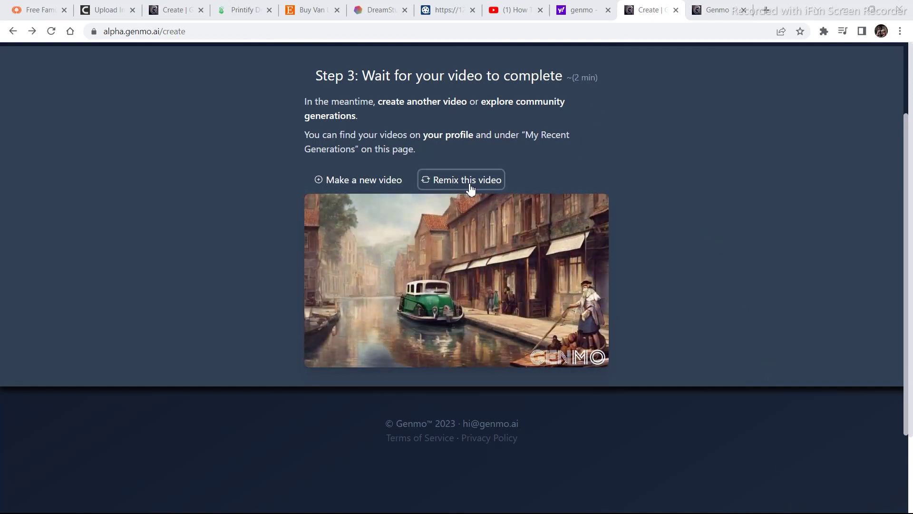
# - Choose 'Remix this video' on the finished canal result
pyautogui.click(449, 180)
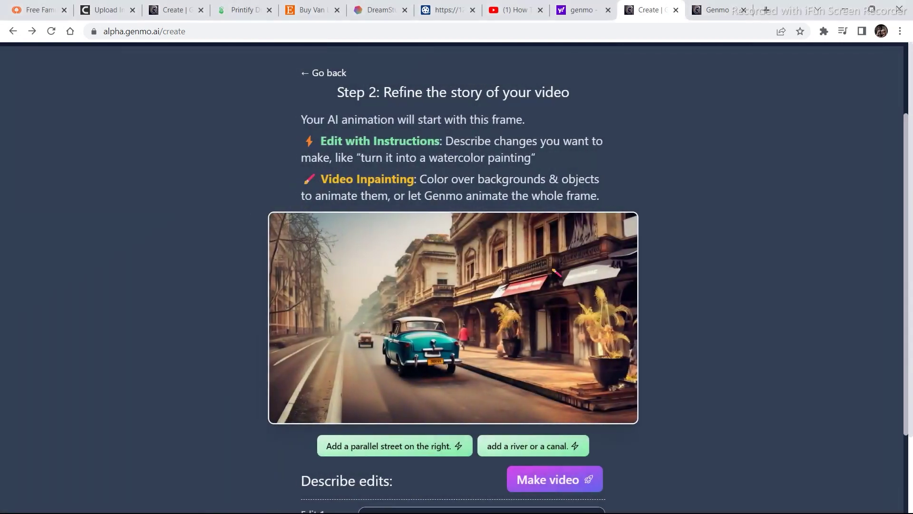
# - Set Edit 2 to 'submerge everything in water' and add Edit 3 'car in outer space'
pyautogui.scroll(-3, 636, 396)
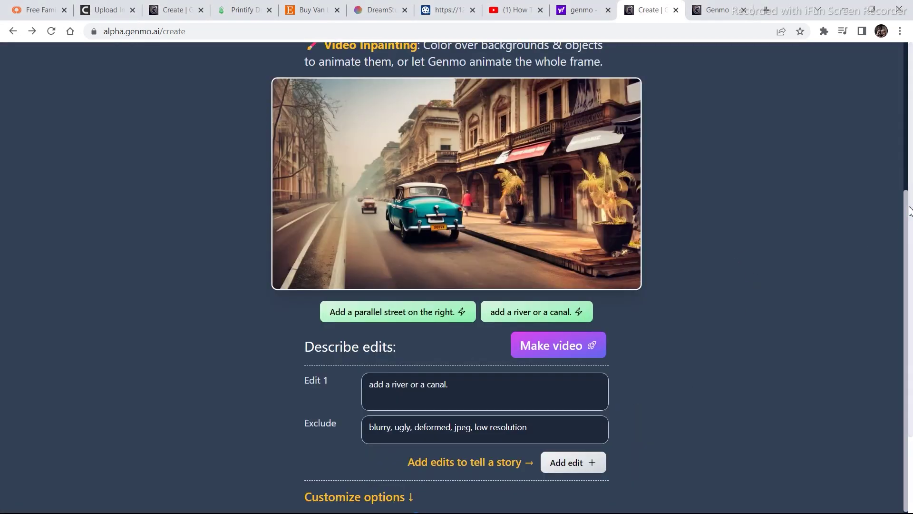
pyautogui.moveTo(907, 210); pyautogui.dragTo(900, 281)
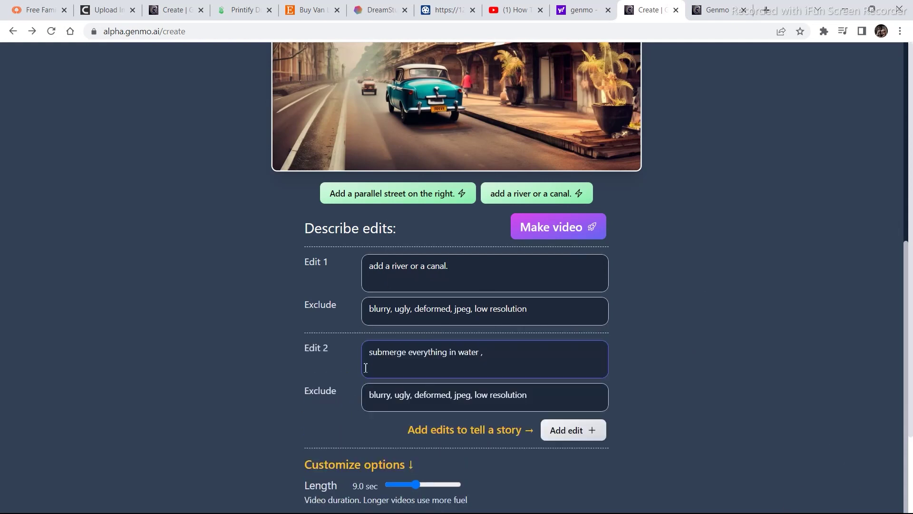
pyautogui.click(562, 433)
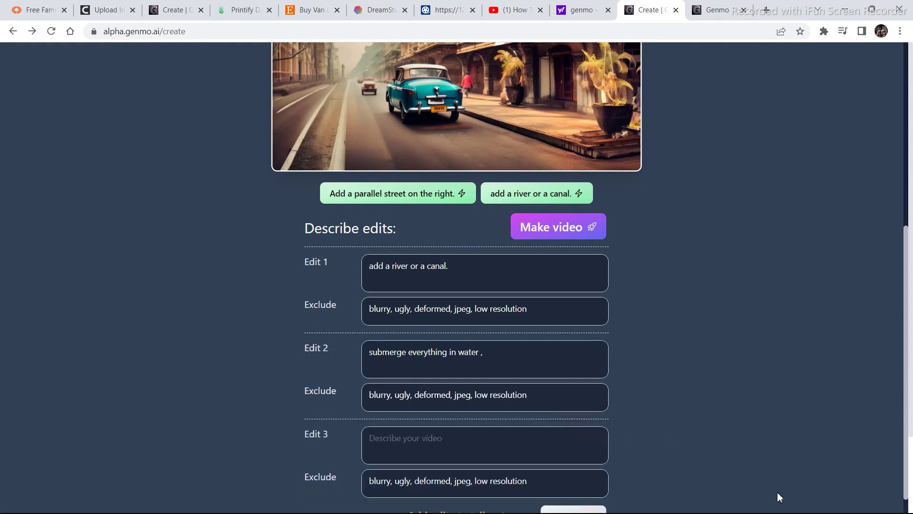
pyautogui.write('car in outer space')
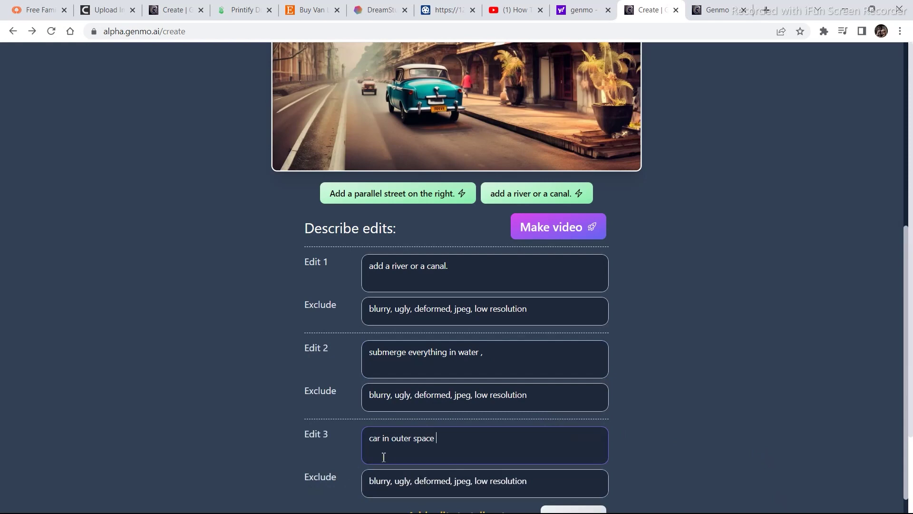
# - Set length to 13.0 sec, Exploration 54 and Dynamism 40, then make the video
pyautogui.moveTo(903, 247); pyautogui.dragTo(903, 334)
pyautogui.click(416, 403)
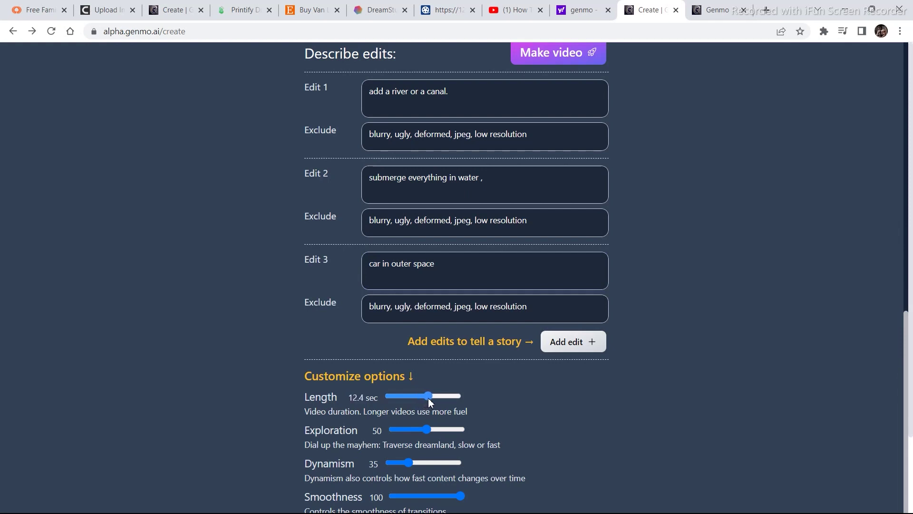
pyautogui.click(428, 430)
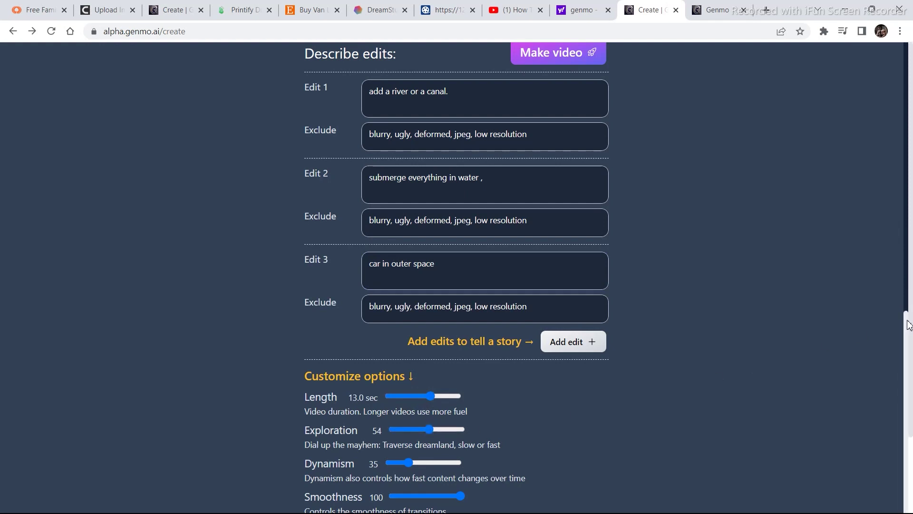
pyautogui.scroll(-1, 907, 333)
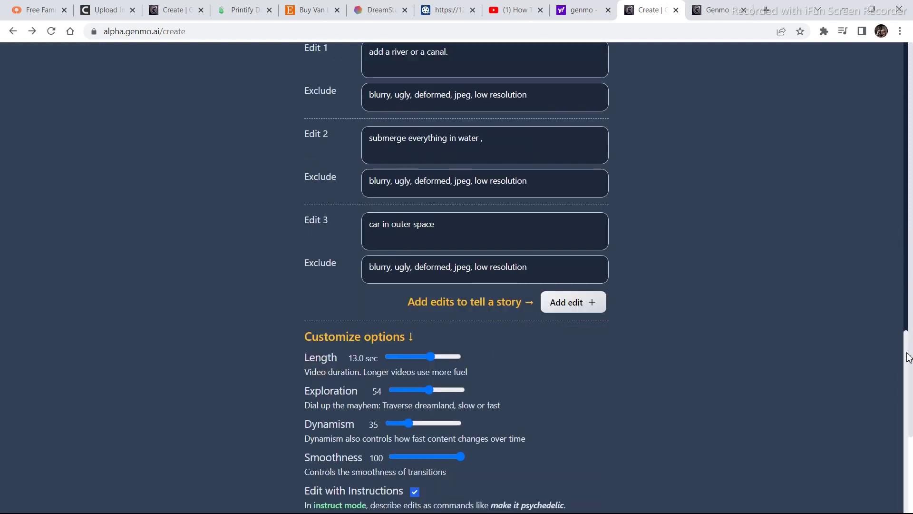
pyautogui.click(411, 426)
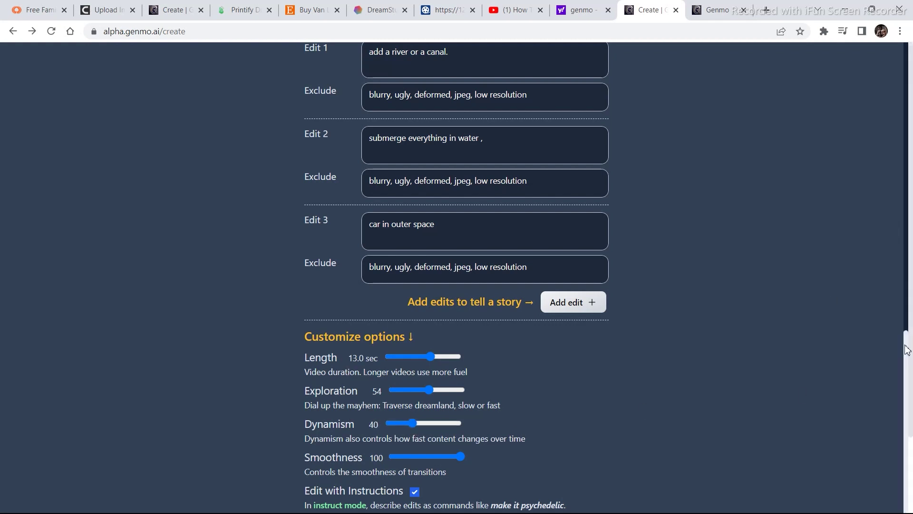
pyautogui.scroll(5, 895, 343)
pyautogui.click(565, 256)
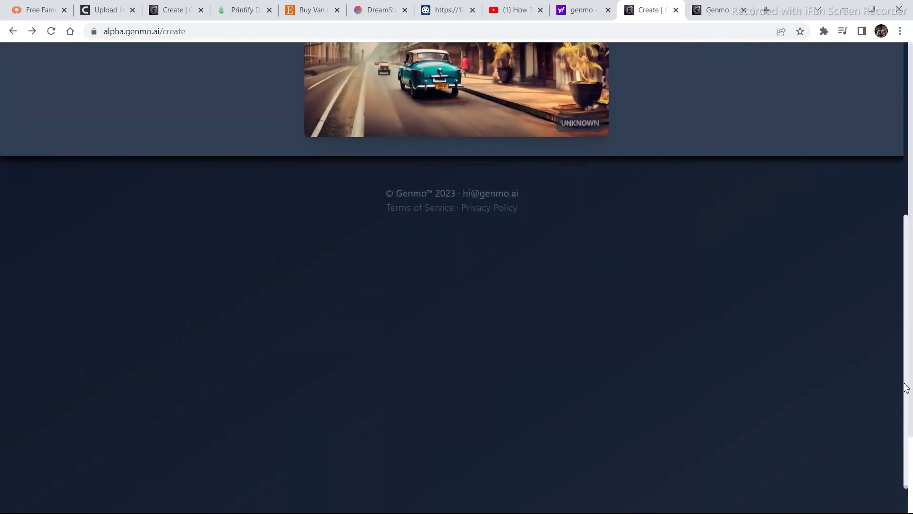
# - Remix the Step 3 result via 'Remix this video', keeping the teal-car street frame
pyautogui.moveTo(910, 388); pyautogui.dragTo(910, 282)
pyautogui.scroll(1, 878, 332)
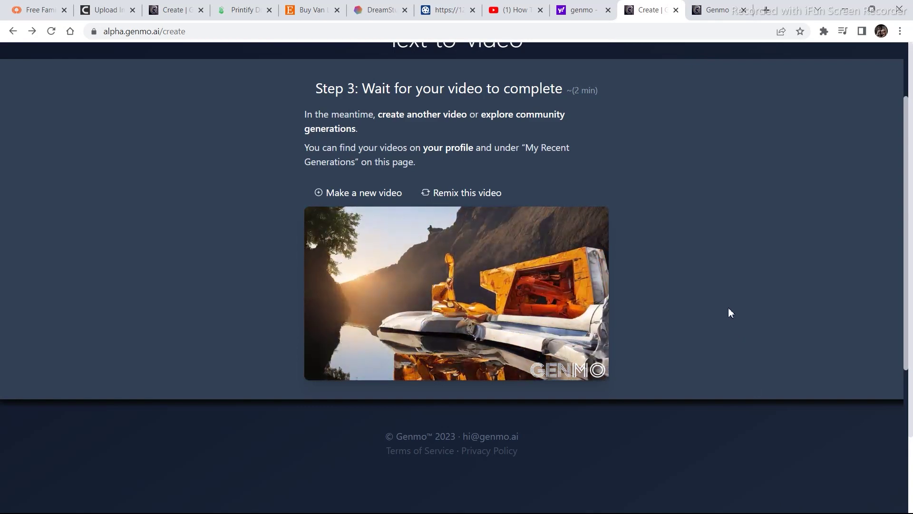
pyautogui.click(473, 192)
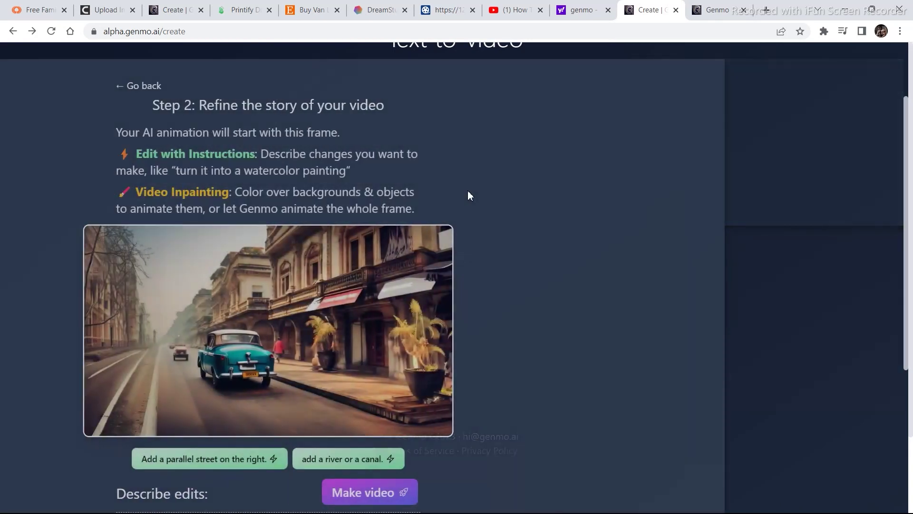
# - Clear Edit 2 and move 'car in outer space' from Edit 3 into Edit 1, replacing the canal instruction
pyautogui.scroll(-2, 905, 217)
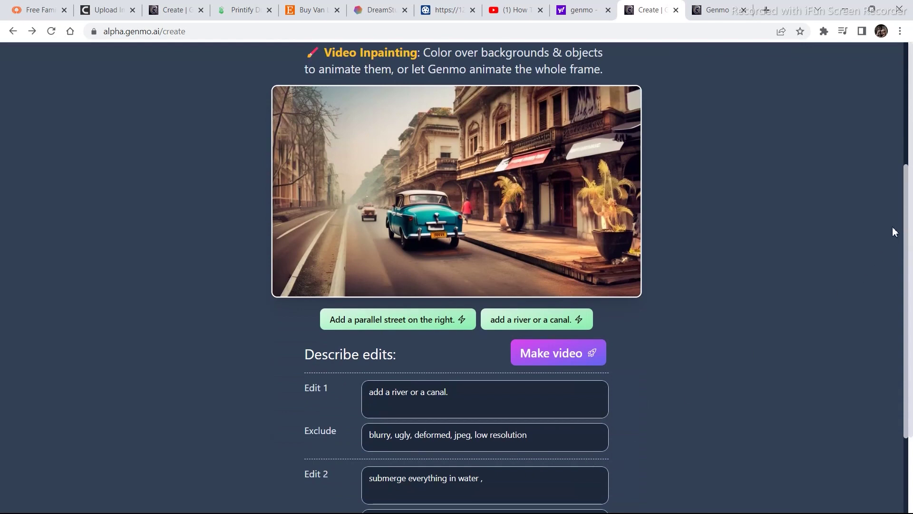
pyautogui.moveTo(493, 482); pyautogui.dragTo(372, 492)
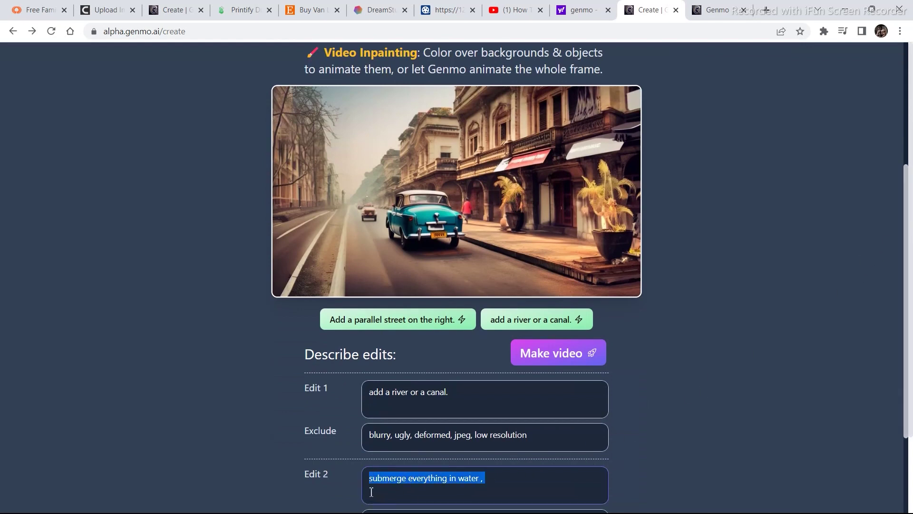
pyautogui.press('BackSpace')
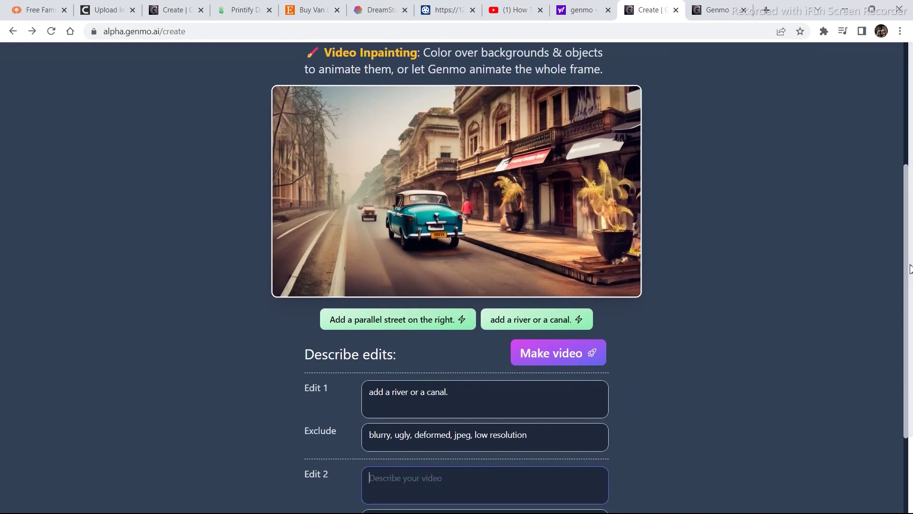
pyautogui.moveTo(906, 272); pyautogui.dragTo(903, 327)
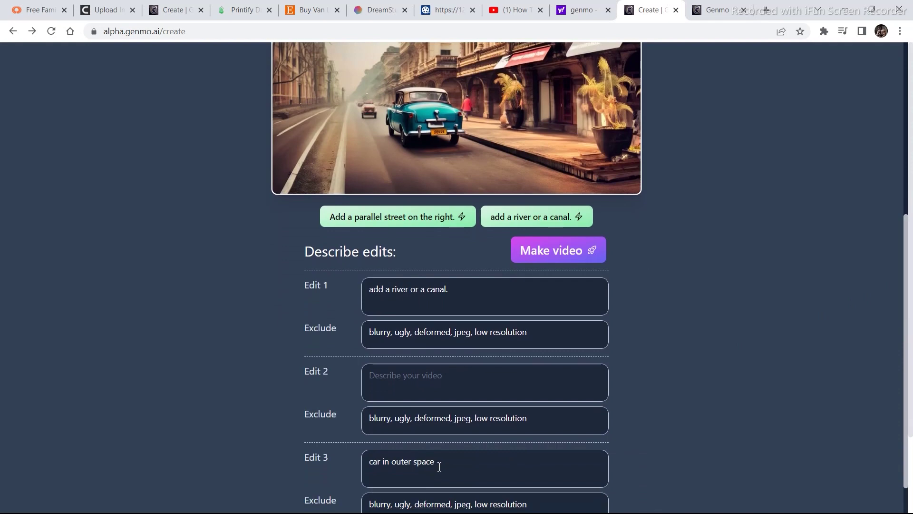
pyautogui.moveTo(439, 467); pyautogui.dragTo(373, 468)
pyautogui.hotkey('ctrl', 'c')
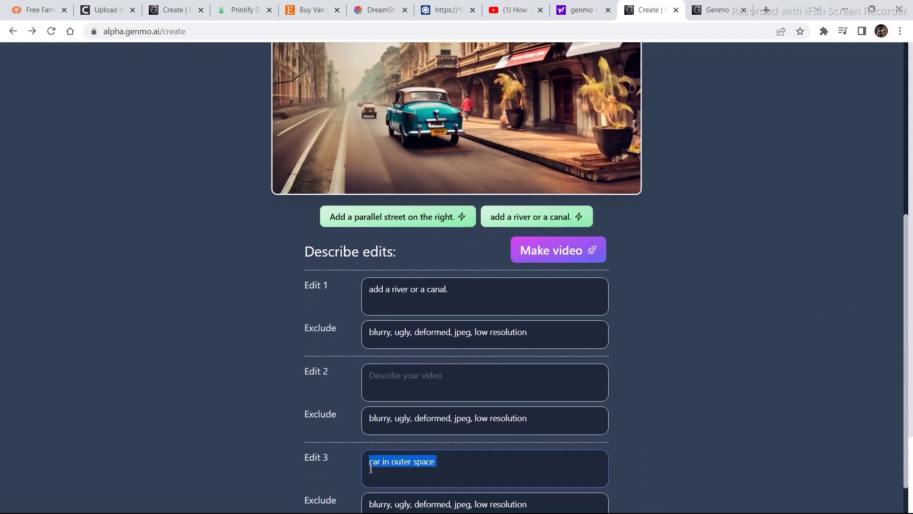
pyautogui.moveTo(460, 294); pyautogui.dragTo(401, 298)
pyautogui.press('BackSpace')
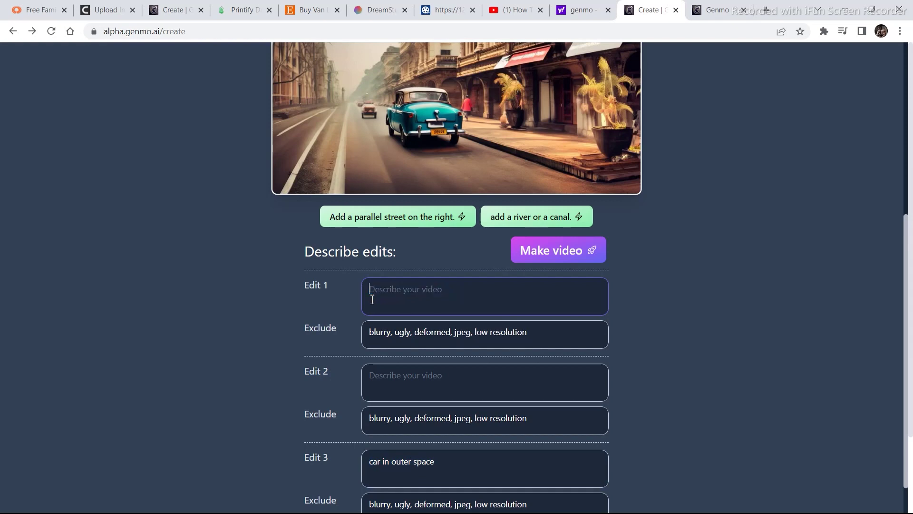
pyautogui.hotkey('ctrl', 'v')
# - Empty Edit 3, put 'futuristic outer space city' in Edit 2, and submit the video
pyautogui.moveTo(442, 466); pyautogui.dragTo(372, 471)
pyautogui.press('BackSpace')
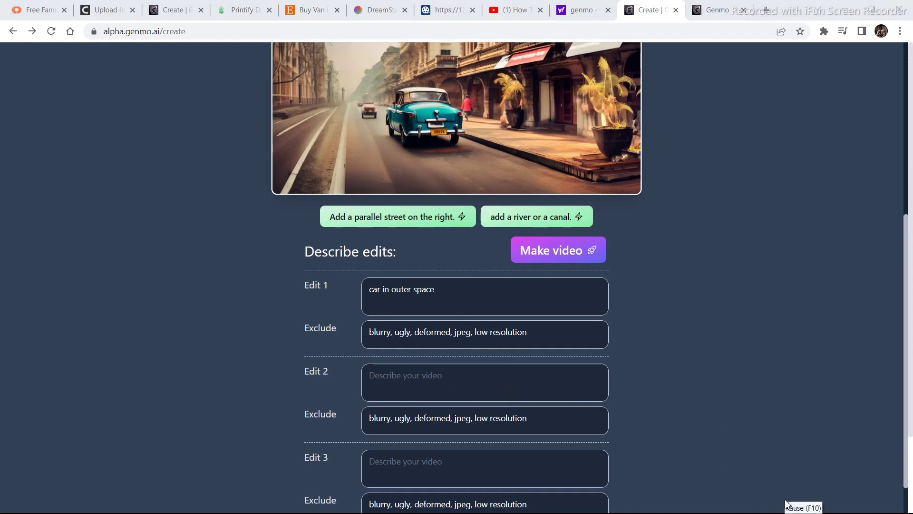
pyautogui.write('futuristic outer space city')
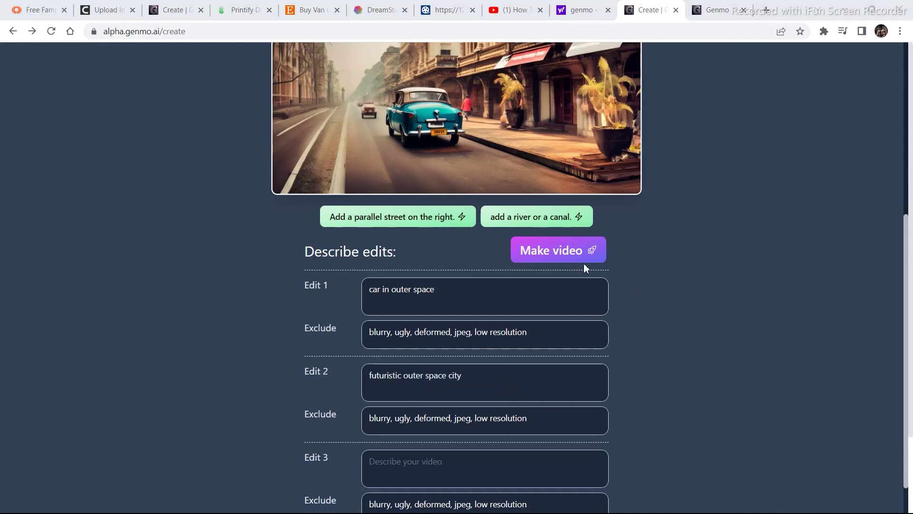
pyautogui.click(571, 260)
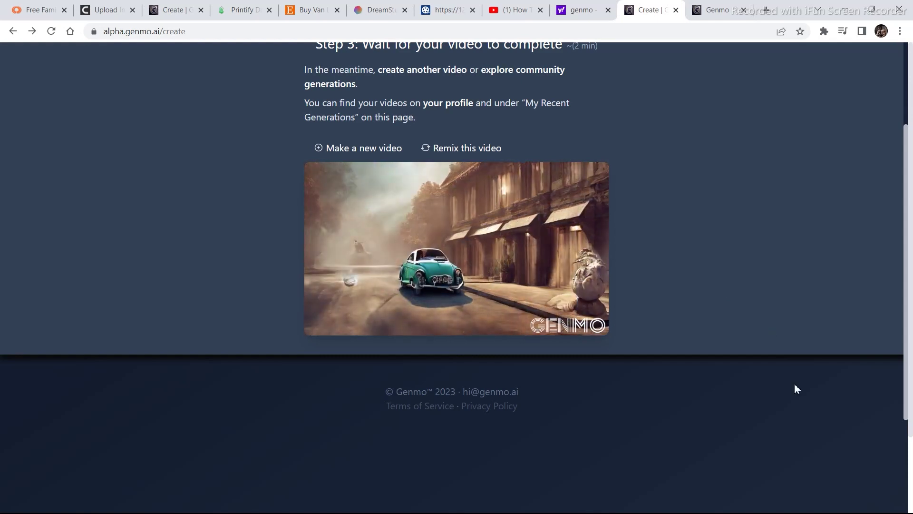
# - Go back to the Genmo homepage once the alien-desert remix has finished
pyautogui.hotkey('alt', 'Left')
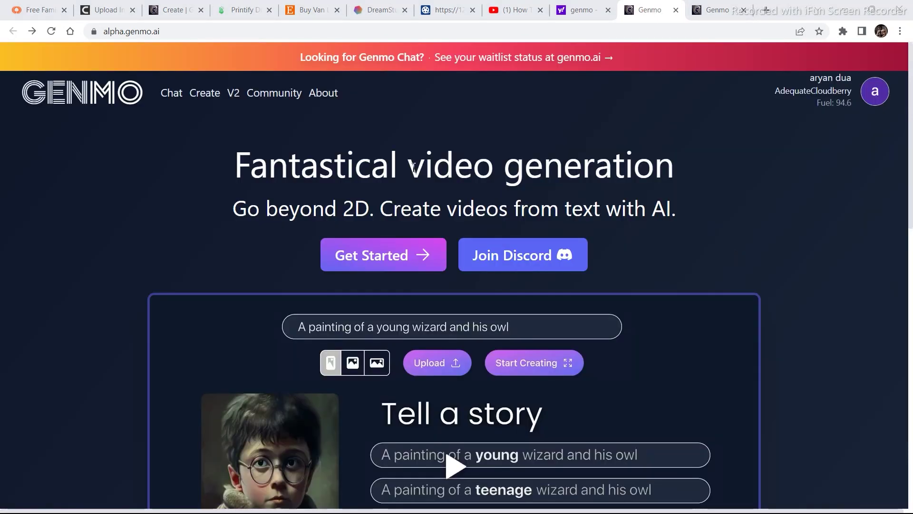
# - Browse the Community Gens gallery, scrolling down and back up through other users' videos
pyautogui.click(276, 94)
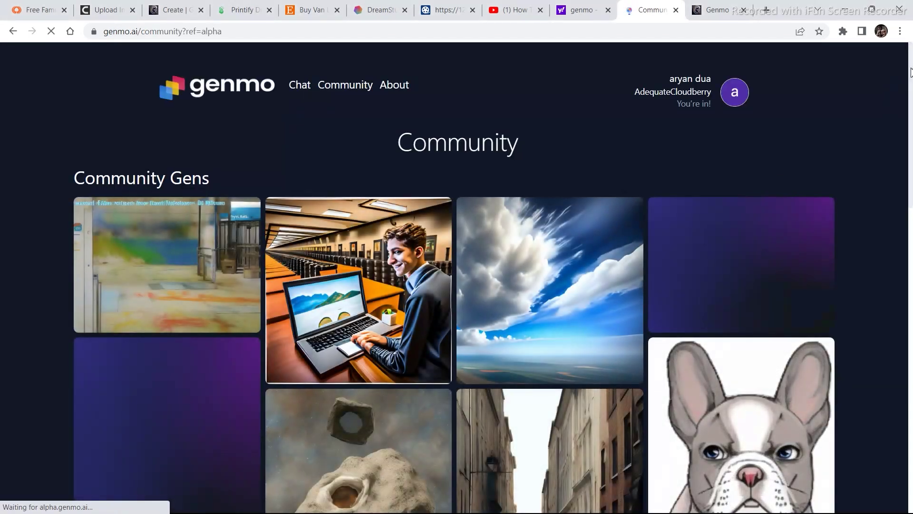
pyautogui.moveTo(911, 73); pyautogui.dragTo(912, 461)
pyautogui.scroll(8, 877, 309)
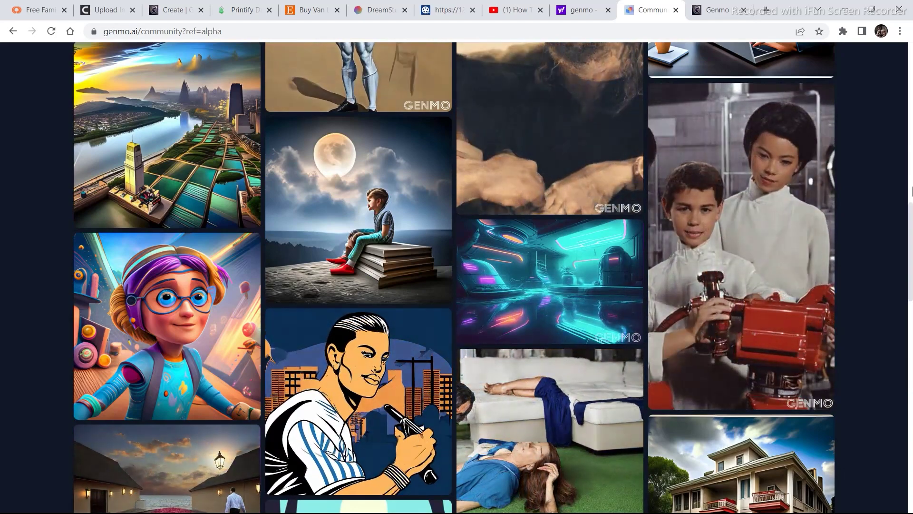
pyautogui.scroll(9, 902, 275)
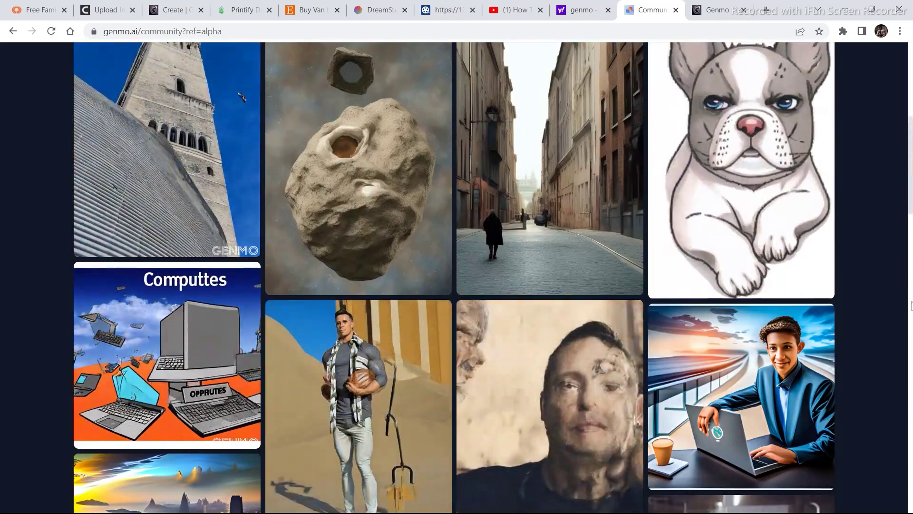
pyautogui.moveTo(911, 234); pyautogui.dragTo(909, 367)
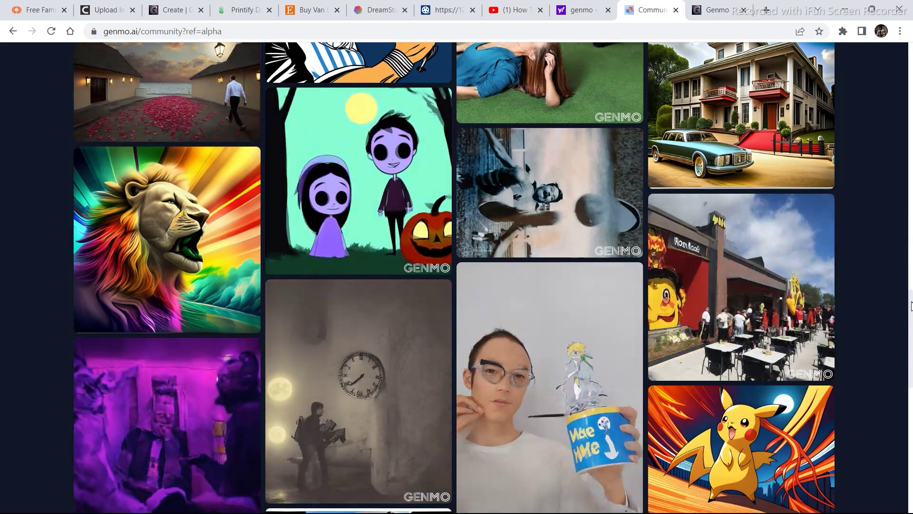
pyautogui.moveTo(910, 304); pyautogui.dragTo(910, 484)
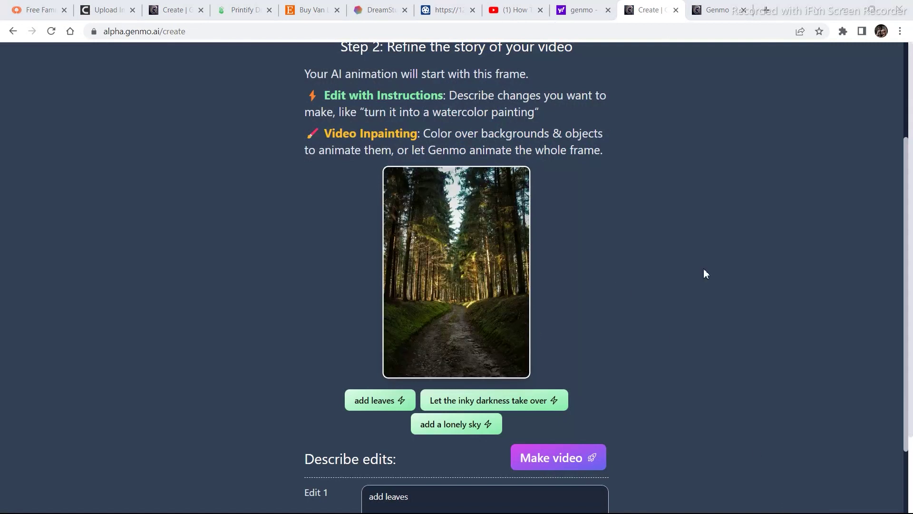
# - Scroll down to the pending result of the forest-path 'add leaves' video
pyautogui.moveTo(909, 139); pyautogui.dragTo(904, 165)
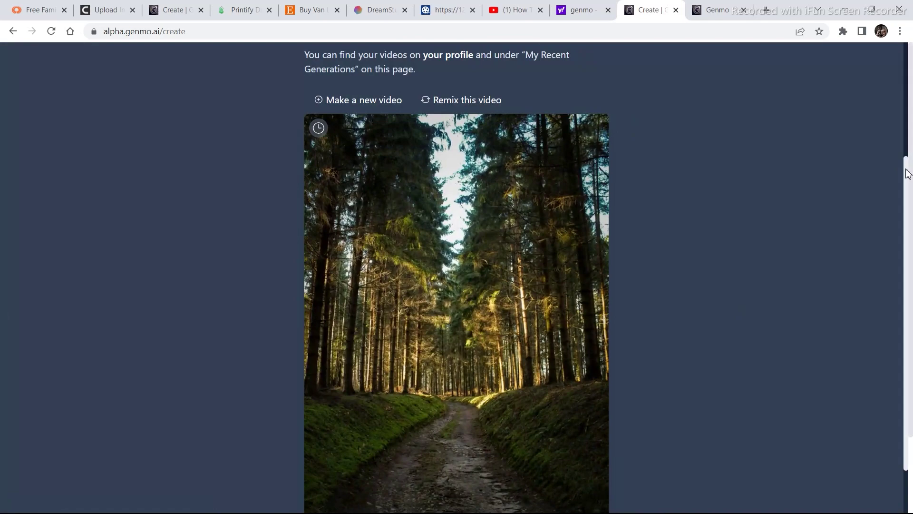
# - Scroll down and watch the finished 'a dried up hunted forest' video, checking its prompt title
pyautogui.moveTo(906, 173); pyautogui.dragTo(902, 237)
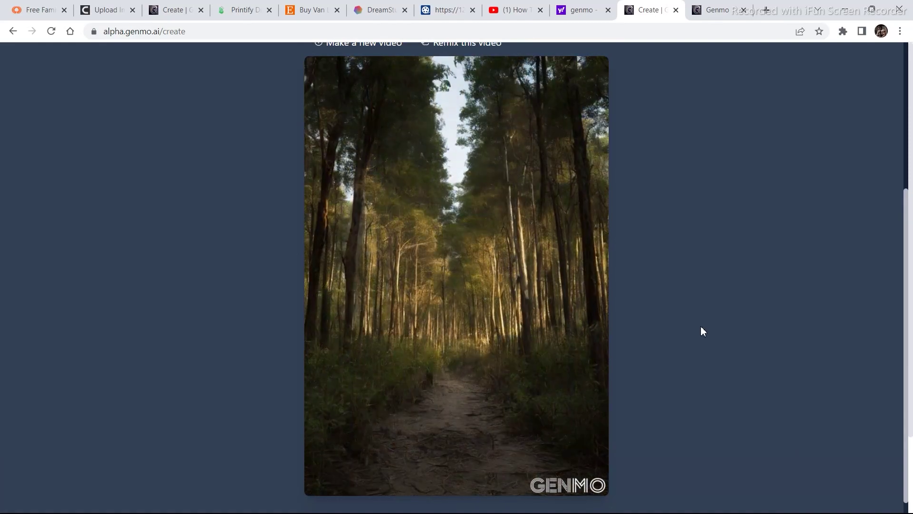
pyautogui.moveTo(536, 241)
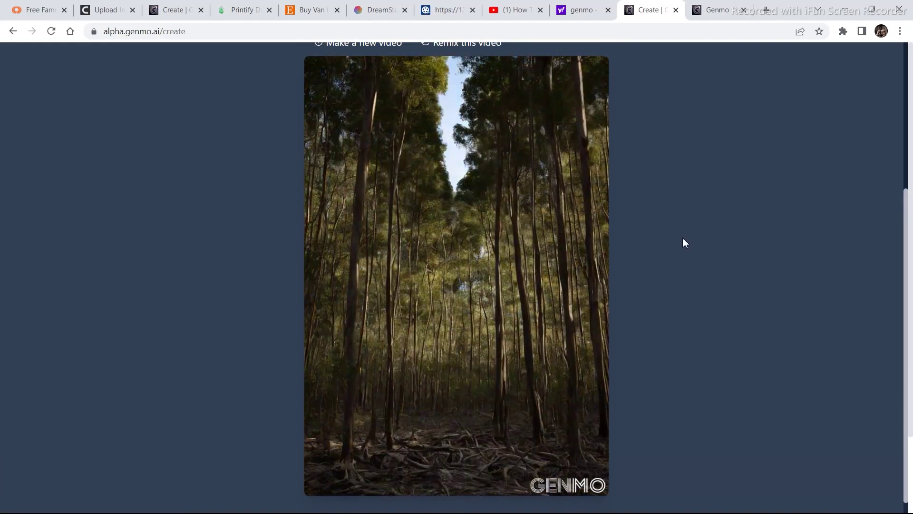
pyautogui.moveTo(491, 392)
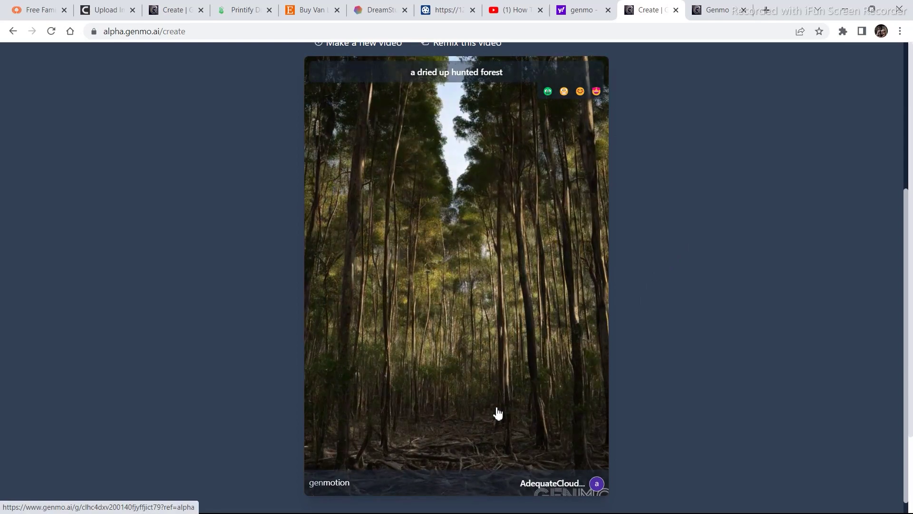